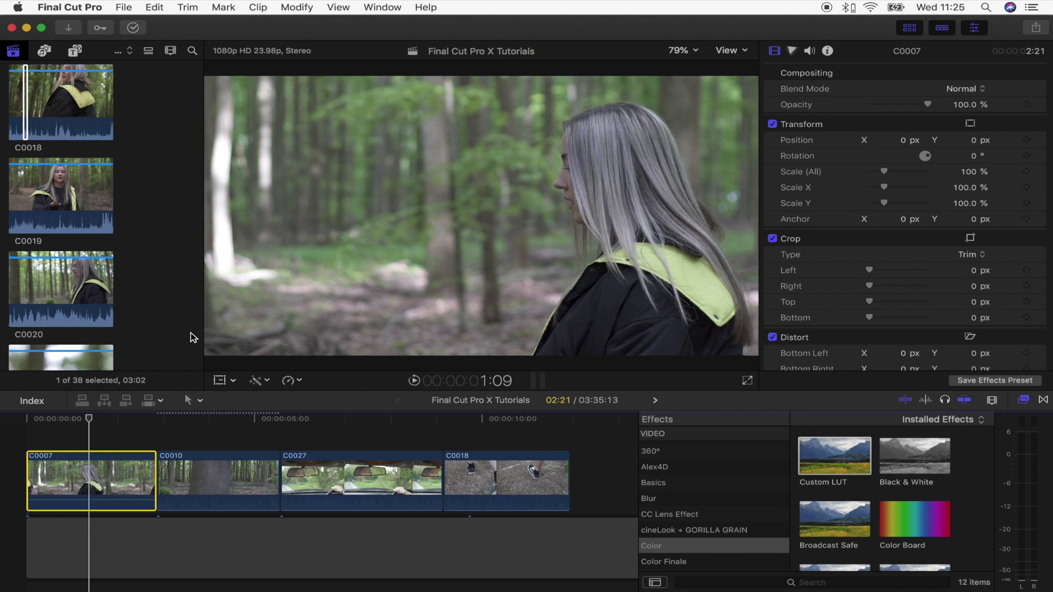
# Step: Turn on the viewer's horizon overlay on clip C0007's forest shot, then select C0007
pyautogui.click(79, 466)
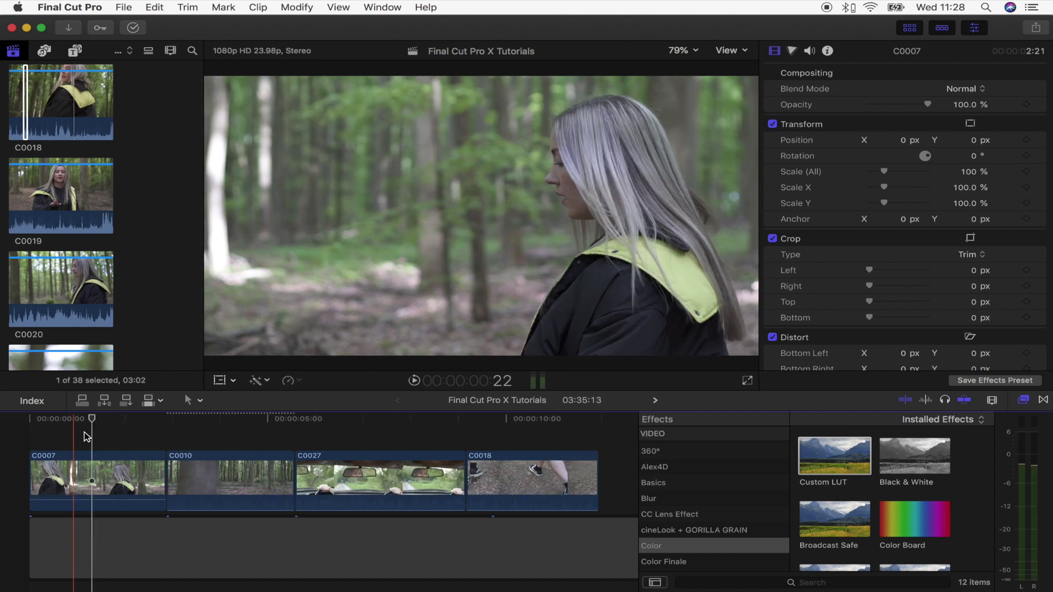
pyautogui.click(735, 51)
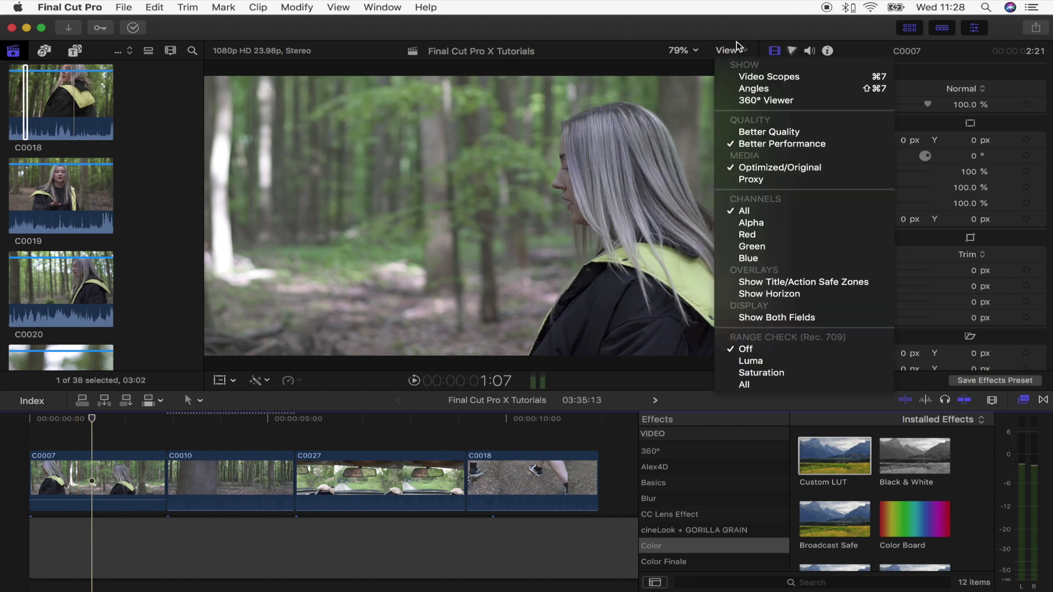
pyautogui.click(766, 296)
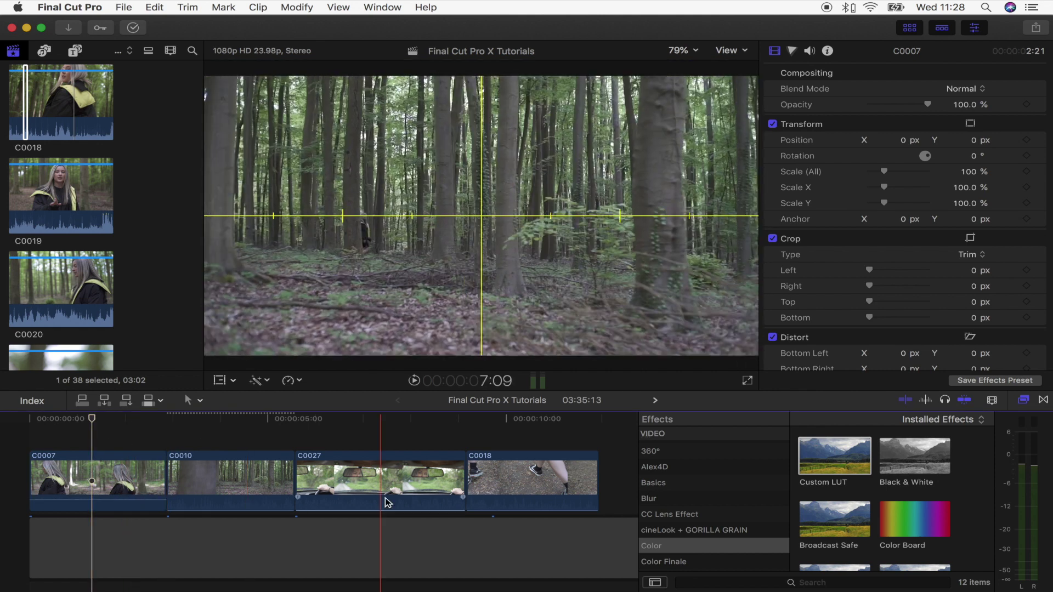
pyautogui.click(132, 482)
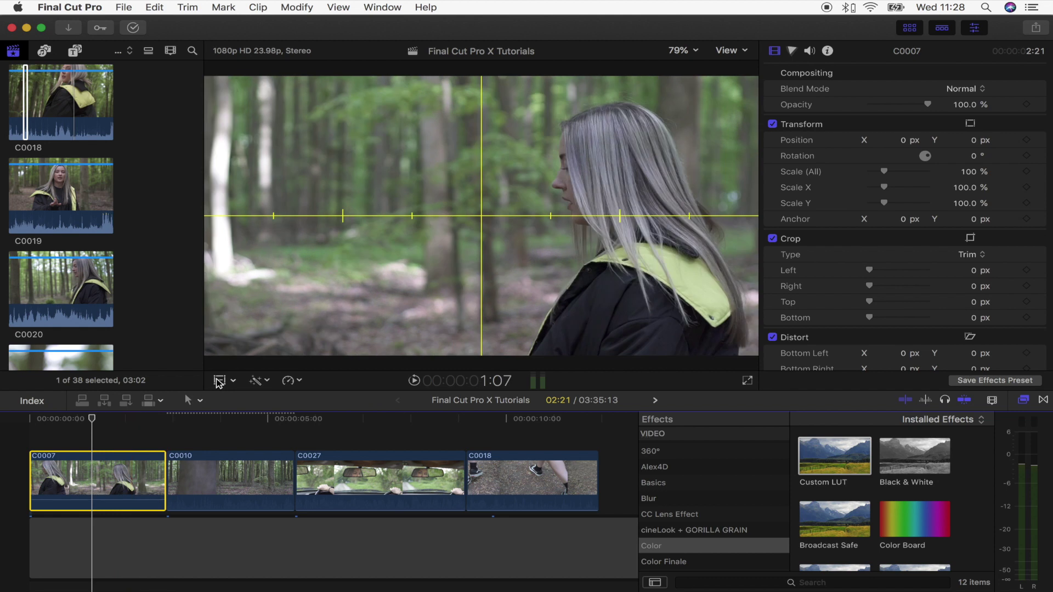
# Step: Drag clip C0007's image left with the transform controls so the woman sits centred
pyautogui.click(220, 380)
pyautogui.moveTo(481, 216); pyautogui.dragTo(406, 216)
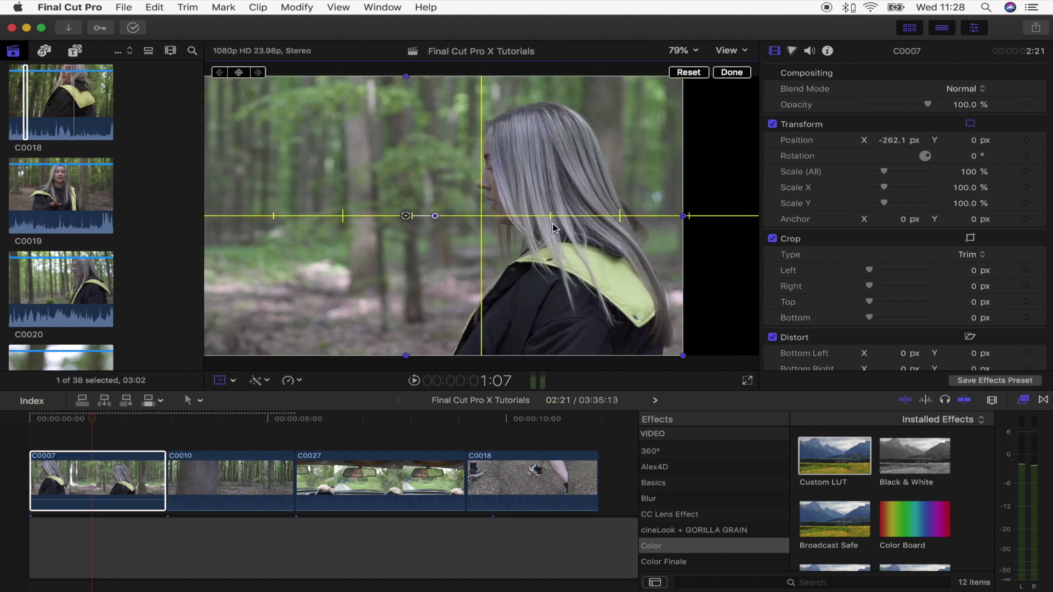
pyautogui.moveTo(406, 215); pyautogui.dragTo(370, 216)
pyautogui.click(115, 420)
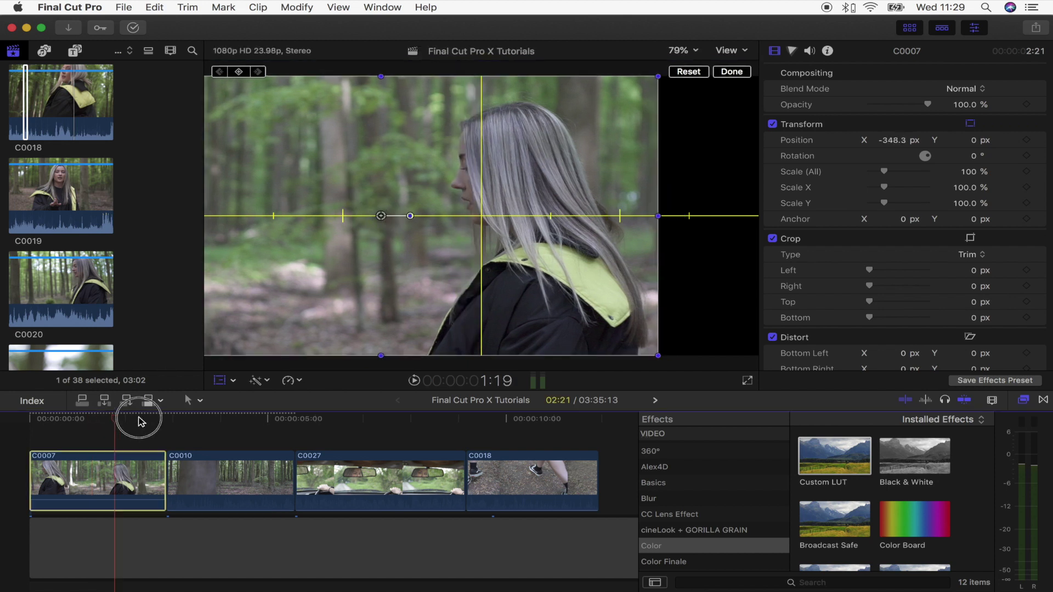
pyautogui.moveTo(138, 422); pyautogui.dragTo(201, 416)
# Step: Shift clip C0010's image right to centre its subject
pyautogui.click(211, 482)
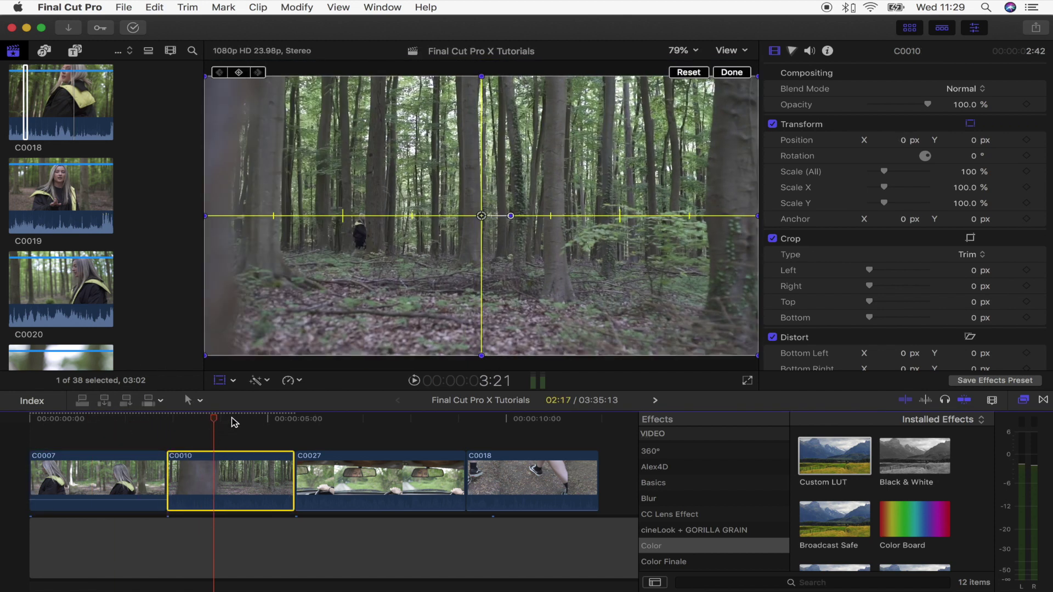
pyautogui.moveTo(483, 216); pyautogui.dragTo(575, 216)
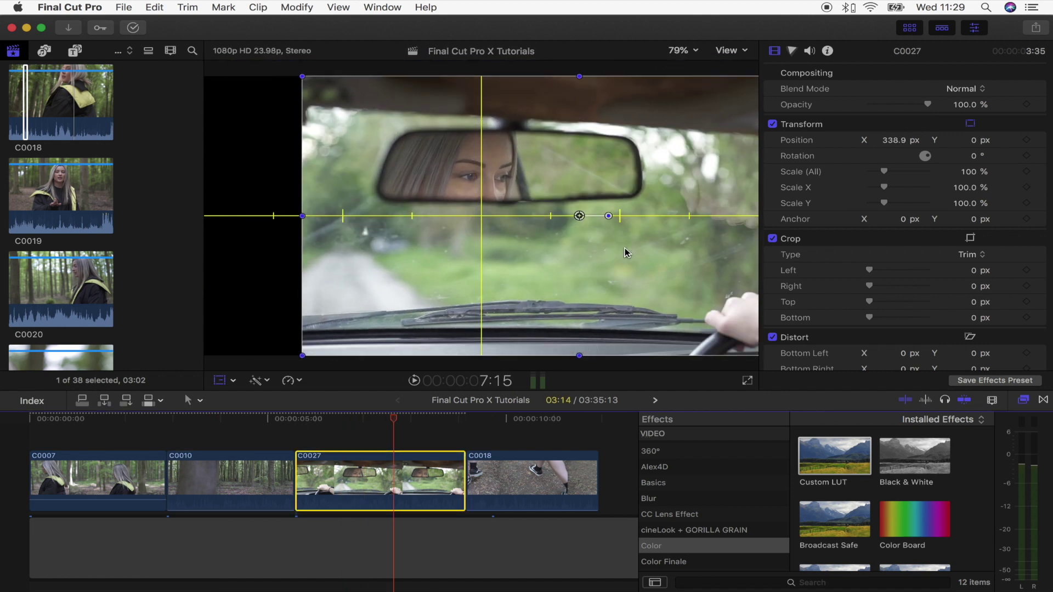
pyautogui.click(473, 422)
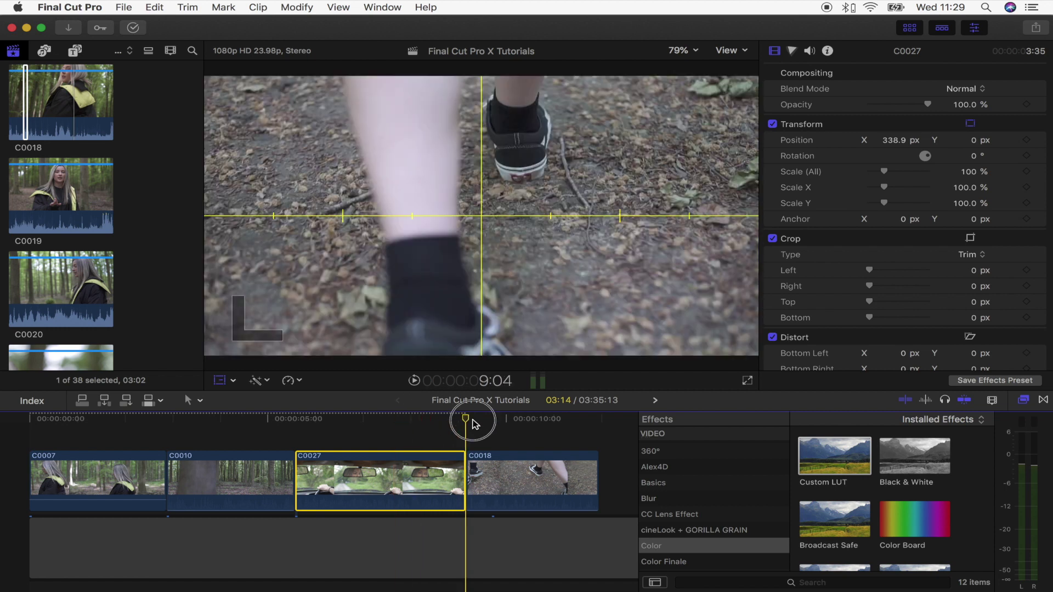
# Step: Set a start Position keyframe on C0018 and shift its last frame left onto the shoe
pyautogui.click(499, 472)
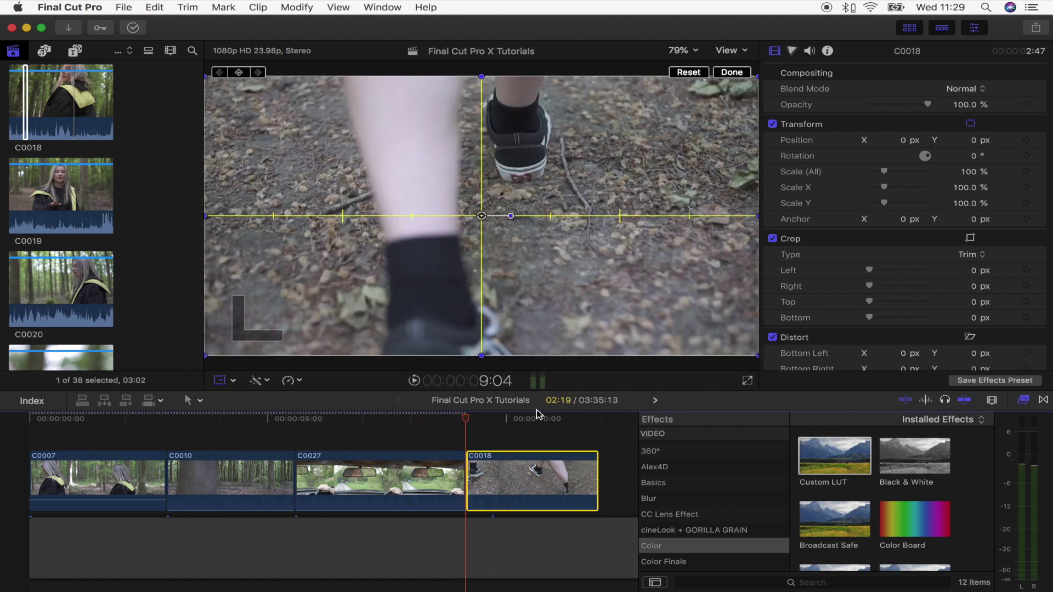
pyautogui.click(220, 380)
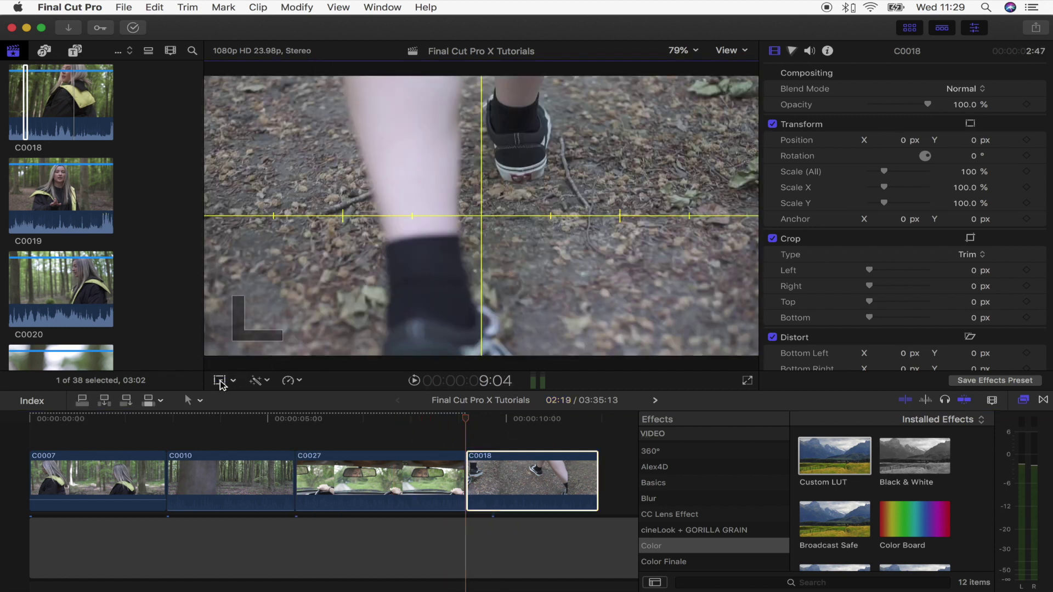
pyautogui.click(220, 382)
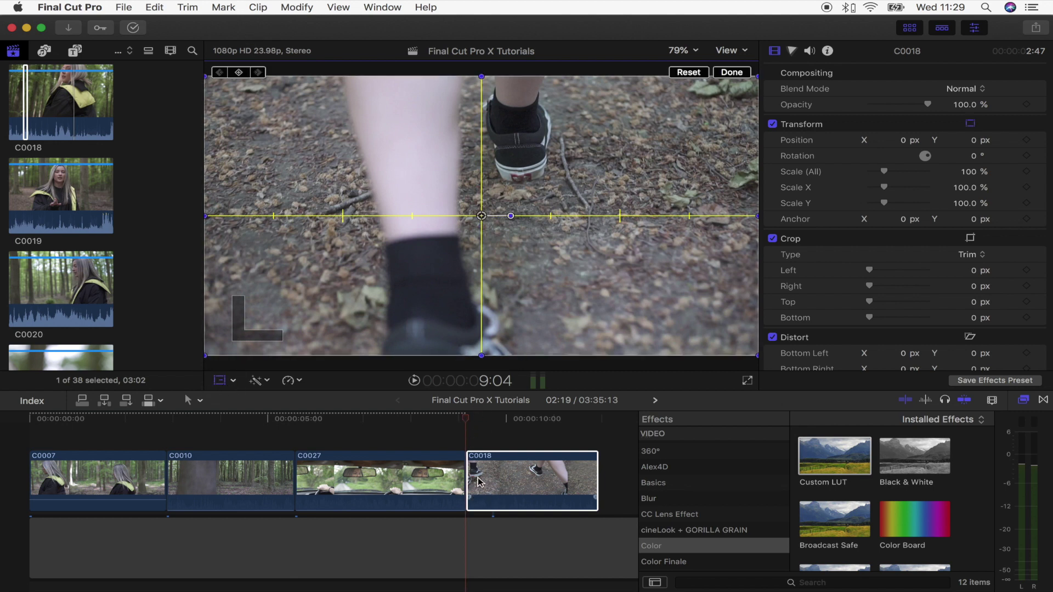
pyautogui.click(239, 73)
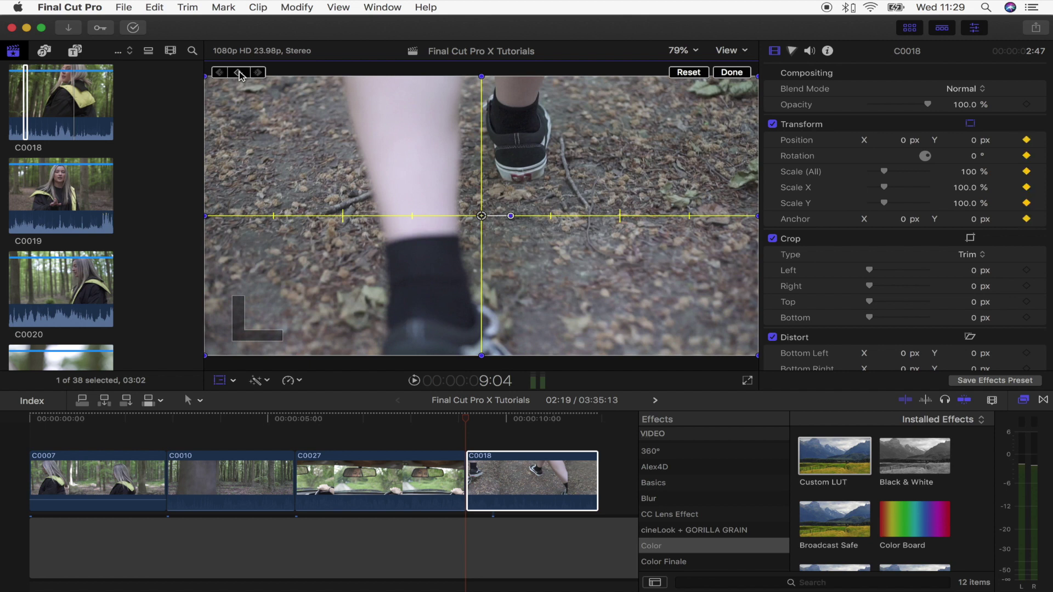
pyautogui.click(599, 419)
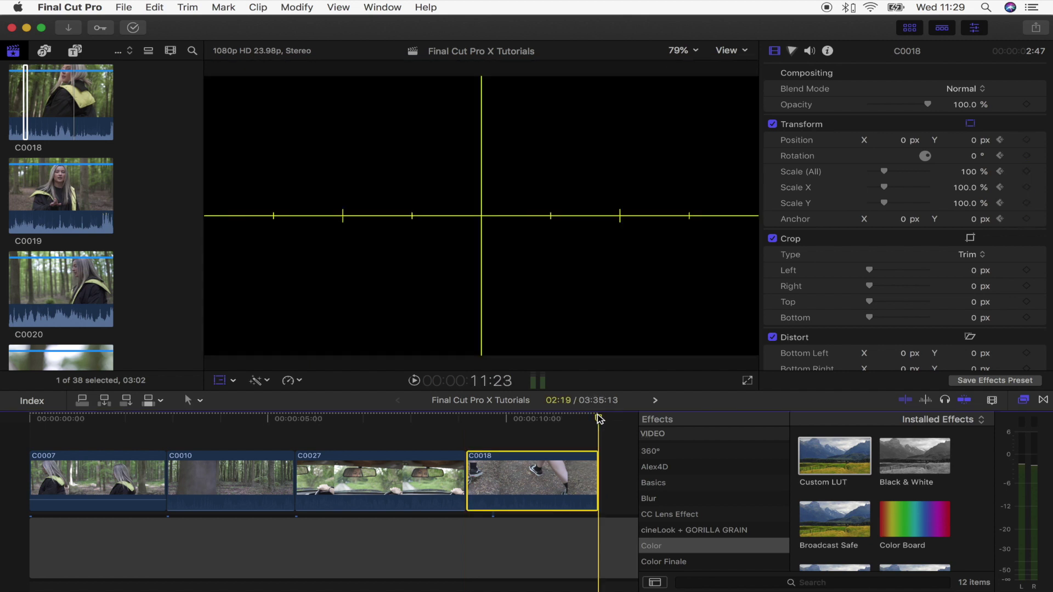
pyautogui.press('Left')
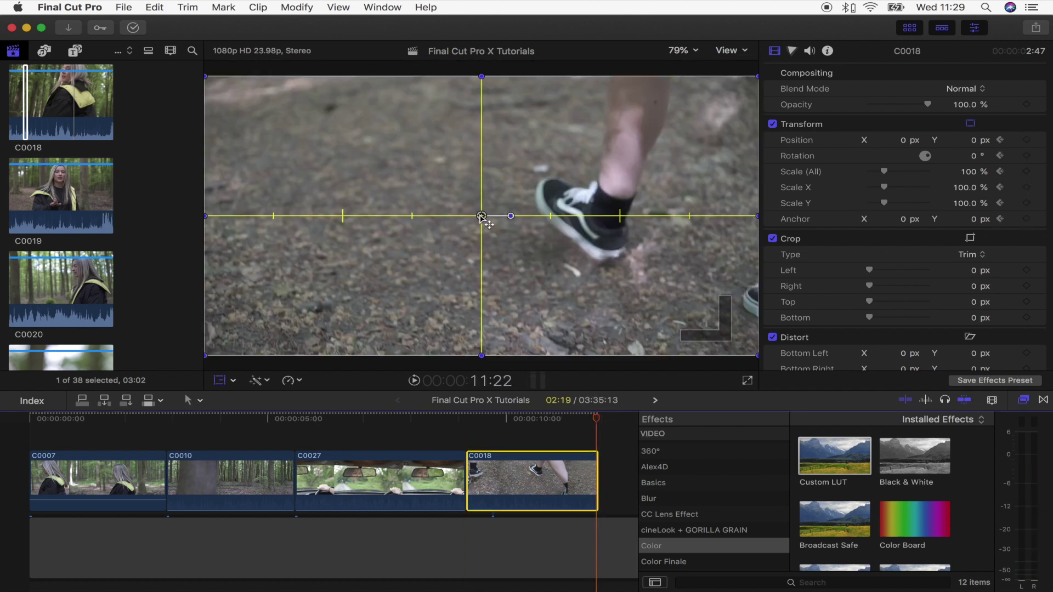
pyautogui.moveTo(483, 218); pyautogui.dragTo(376, 215)
# Step: Refine C0018's end position, play back the pan, then return to clip C0010
pyautogui.click(486, 422)
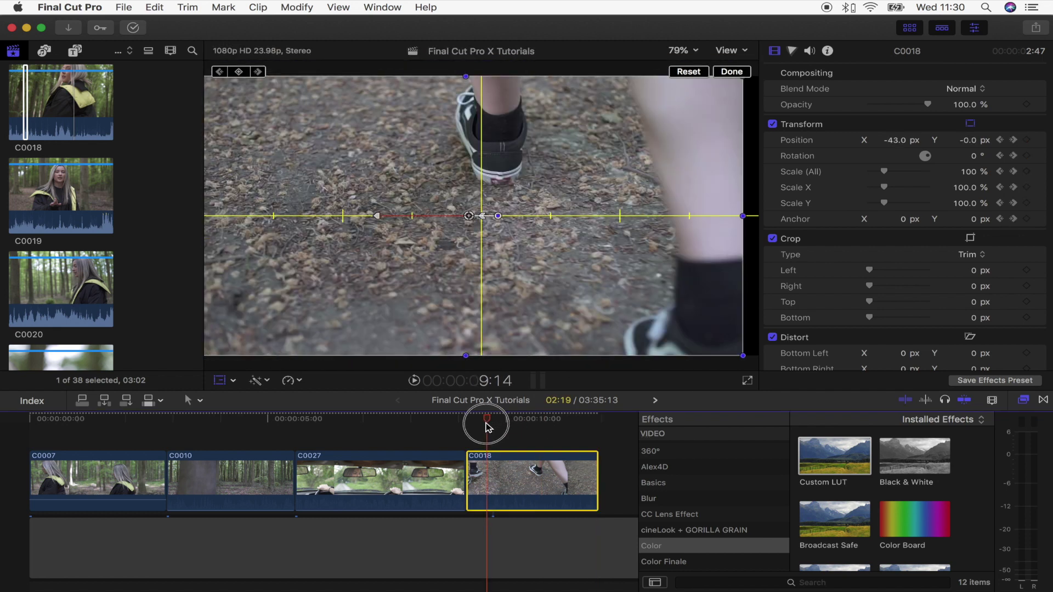
pyautogui.moveTo(486, 425); pyautogui.dragTo(597, 433)
pyautogui.moveTo(411, 217); pyautogui.dragTo(349, 215)
pyautogui.click(497, 420)
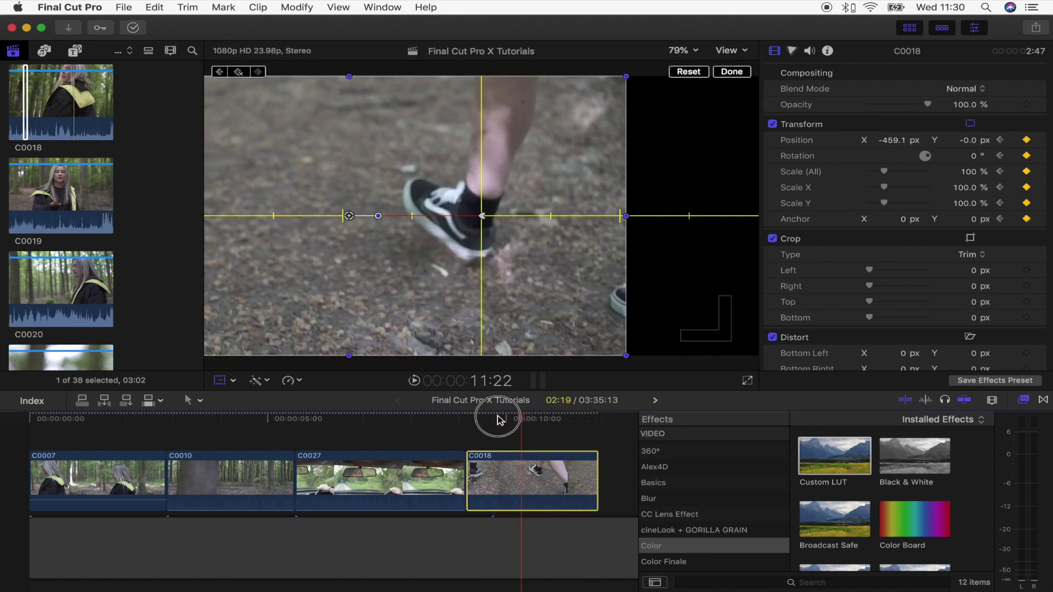
pyautogui.moveTo(497, 420); pyautogui.dragTo(470, 424)
pyautogui.press('space')
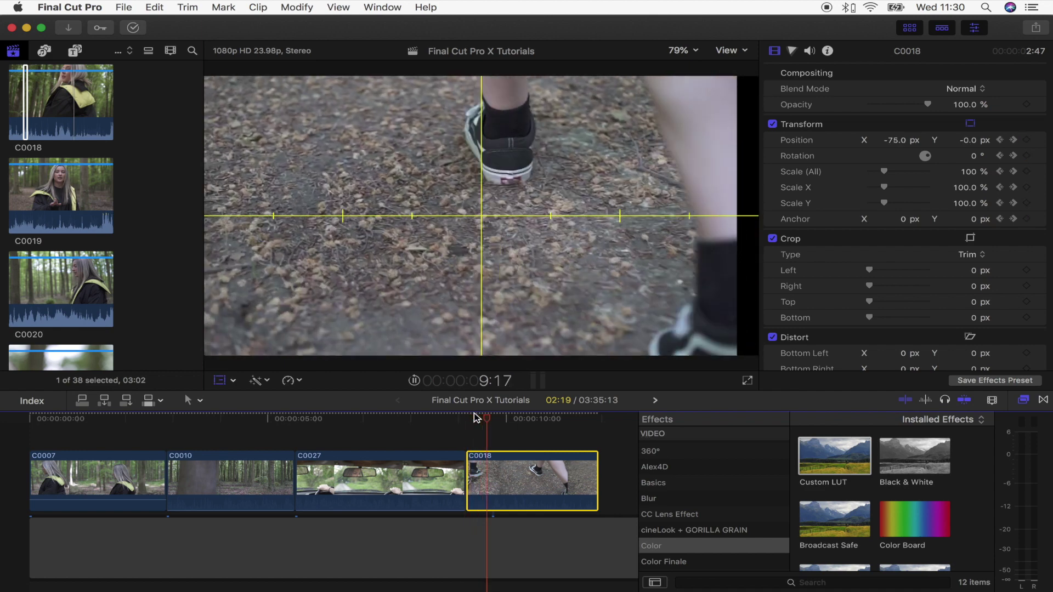
pyautogui.press('space')
pyautogui.moveTo(476, 418)
pyautogui.mouseDown()
pyautogui.moveTo(540, 421)
pyautogui.moveTo(469, 422)
pyautogui.moveTo(490, 422)
pyautogui.mouseUp()
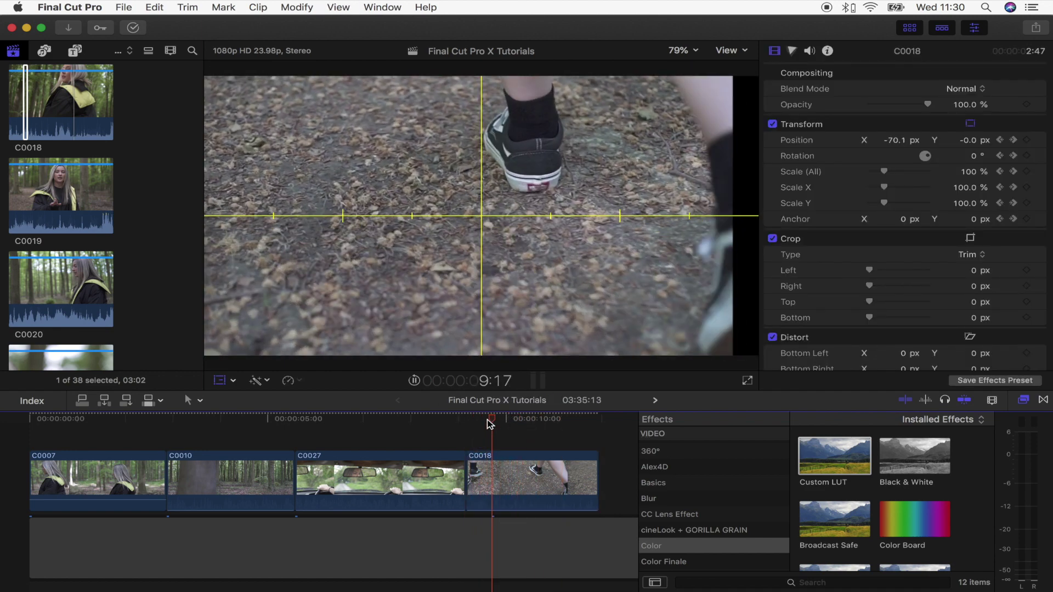
pyautogui.press('space')
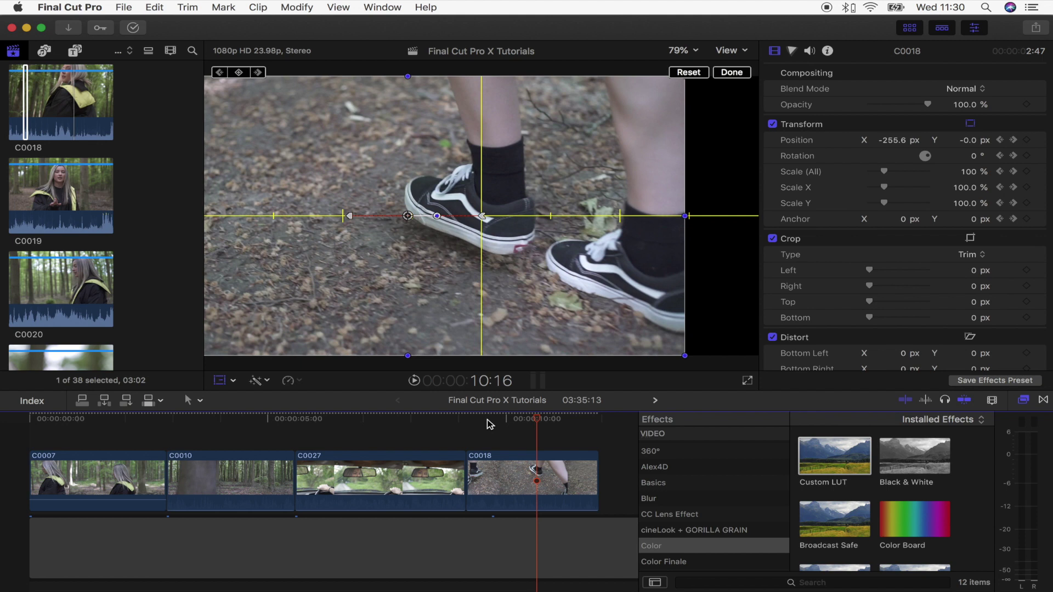
pyautogui.click(231, 420)
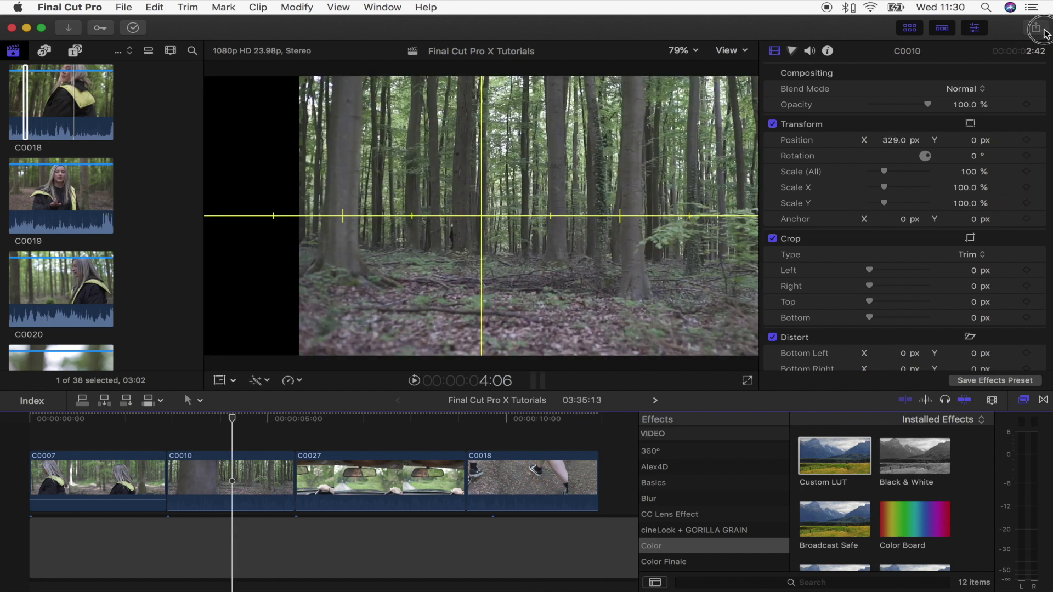
# Step: Share as Apple Devices 1080p with H.264 Better Quality, saving to the Desktop
pyautogui.click(1042, 26)
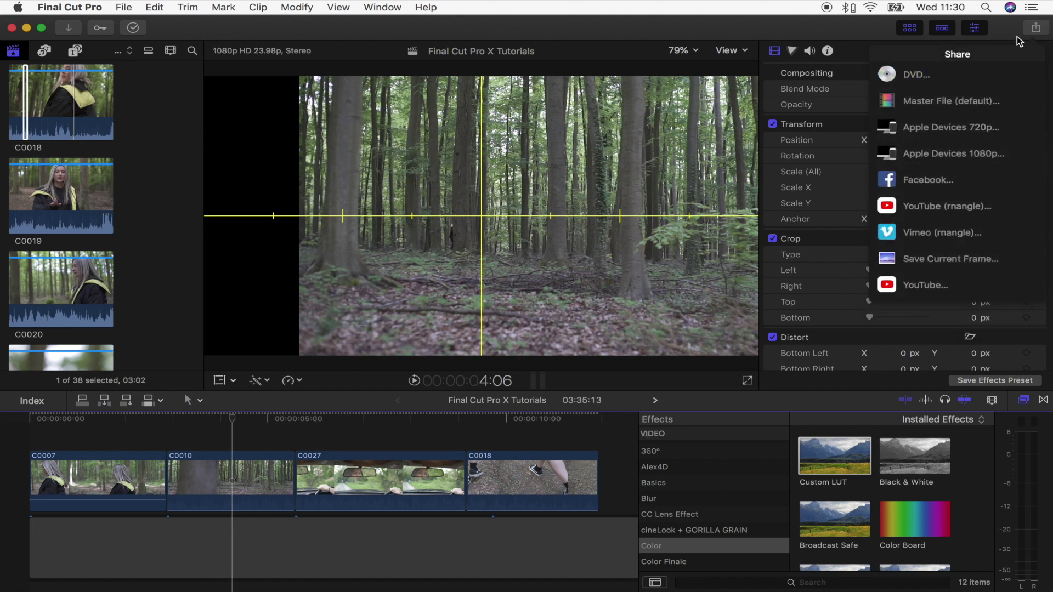
pyautogui.click(947, 150)
pyautogui.click(685, 119)
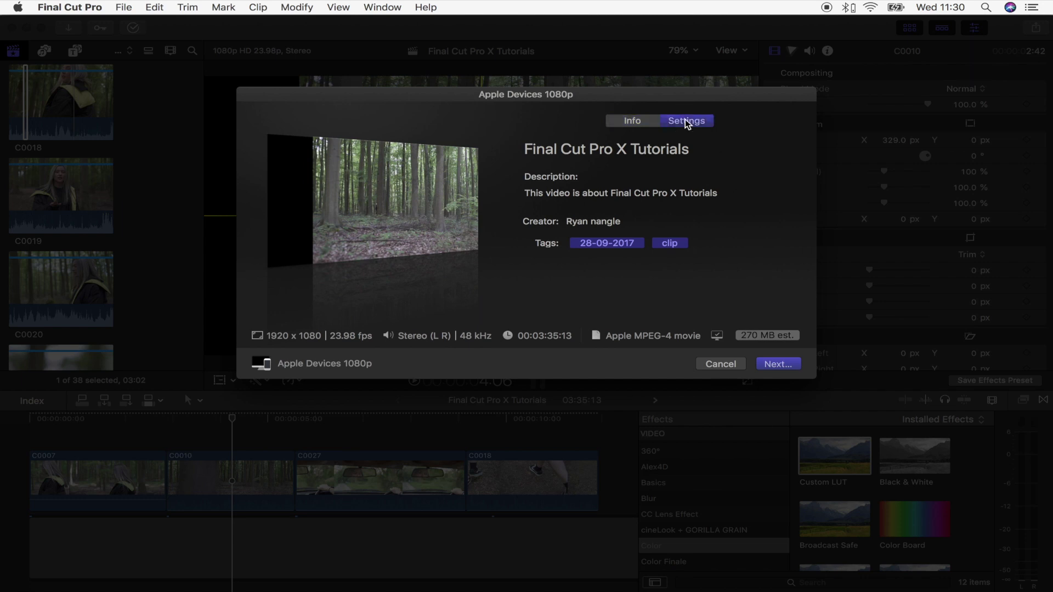
pyautogui.click(654, 201)
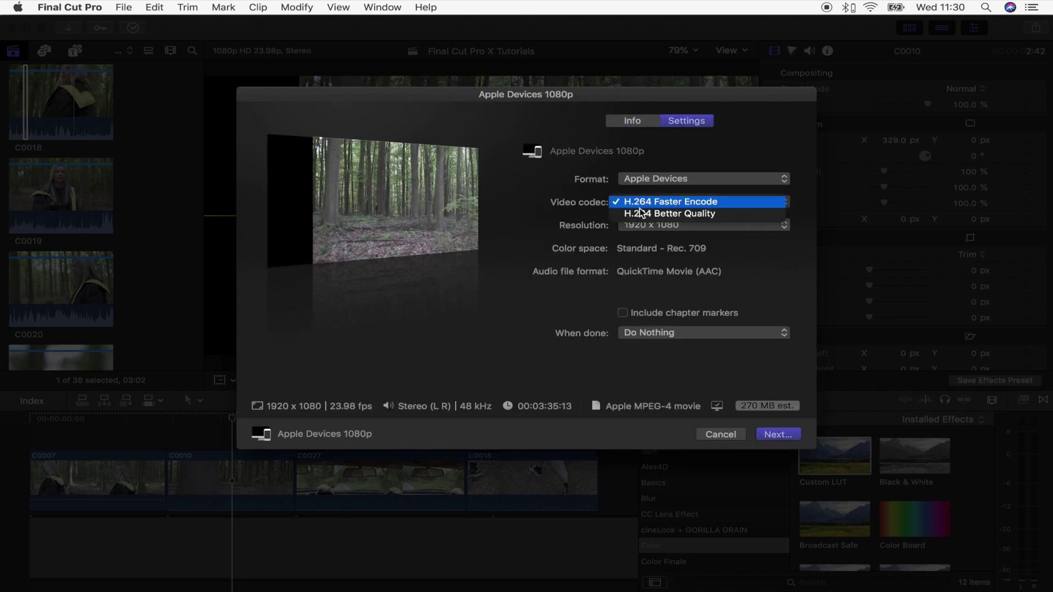
pyautogui.click(680, 212)
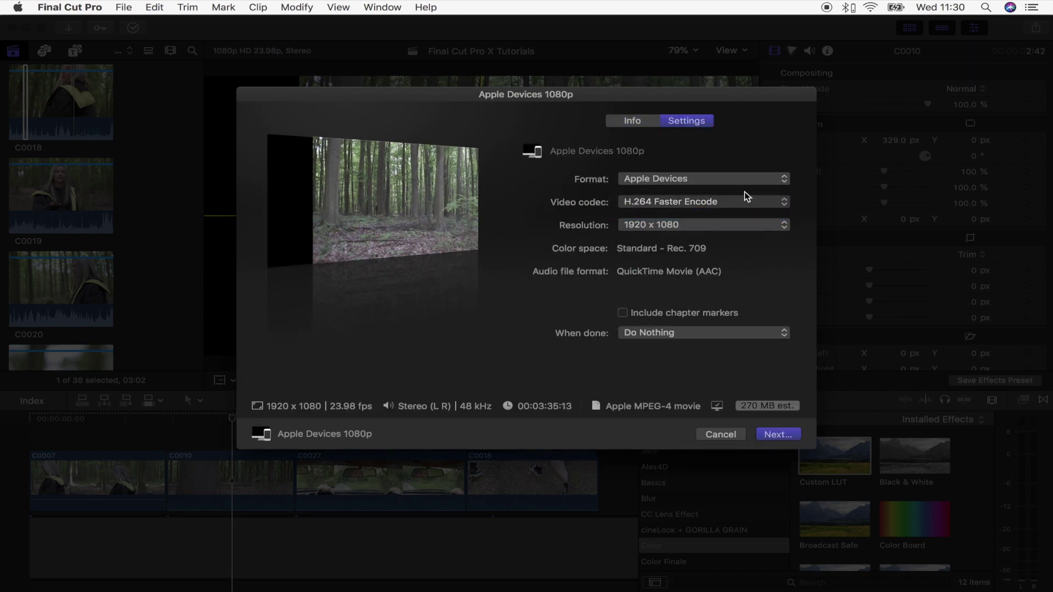
pyautogui.click(778, 435)
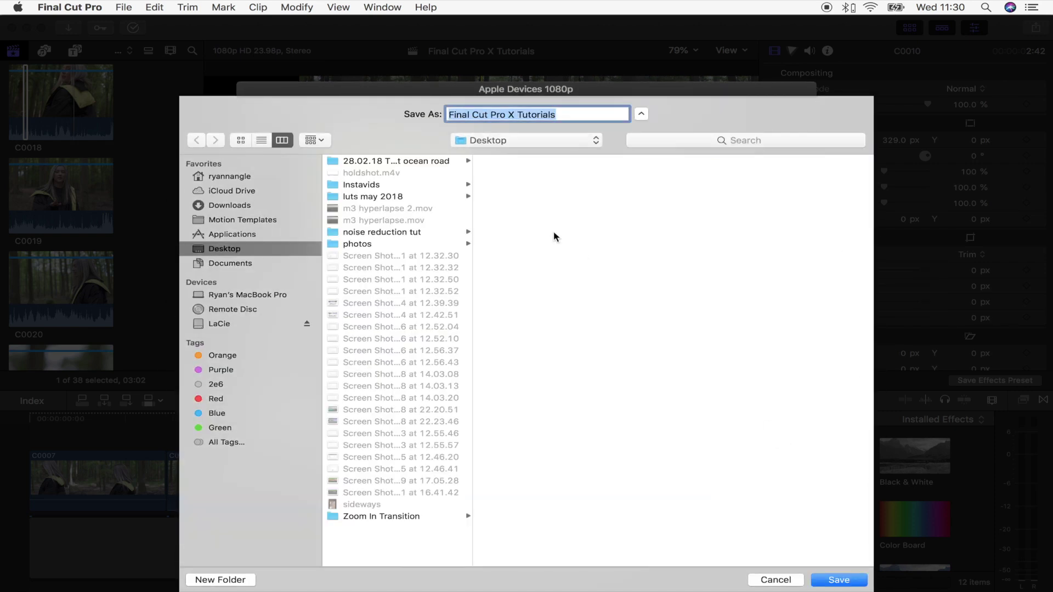
pyautogui.press('Return')
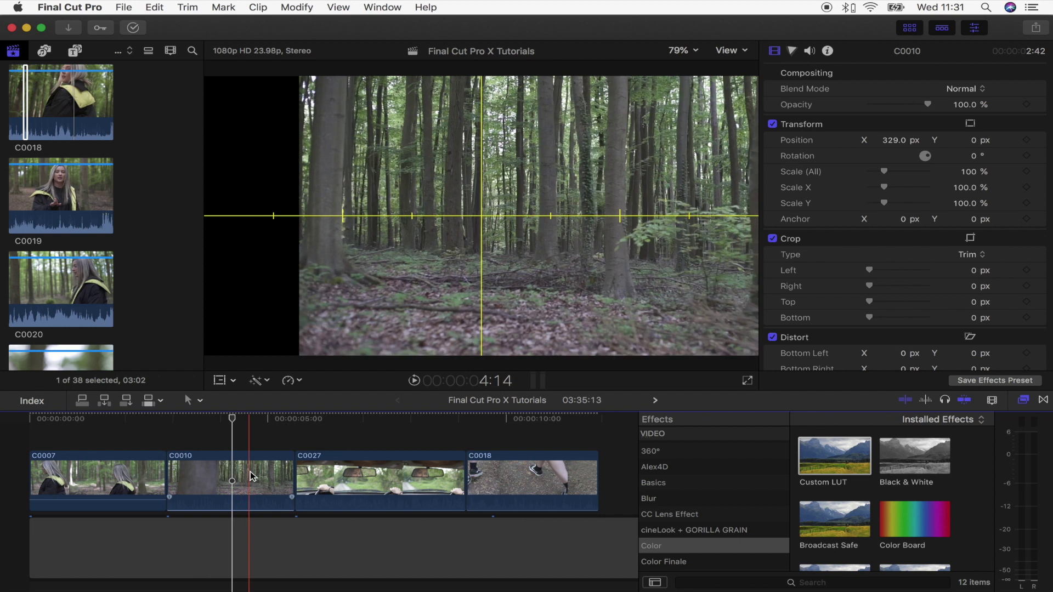
# Step: Open holdshot.m4v from the Desktop in QuickTime Player
pyautogui.click(50, 570)
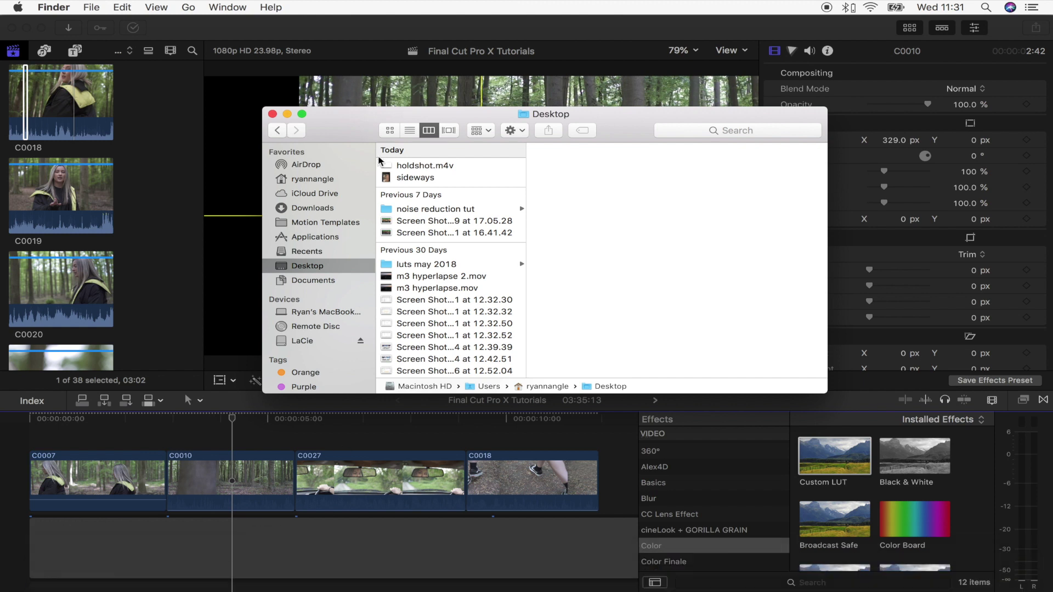
pyautogui.rightClick(422, 167)
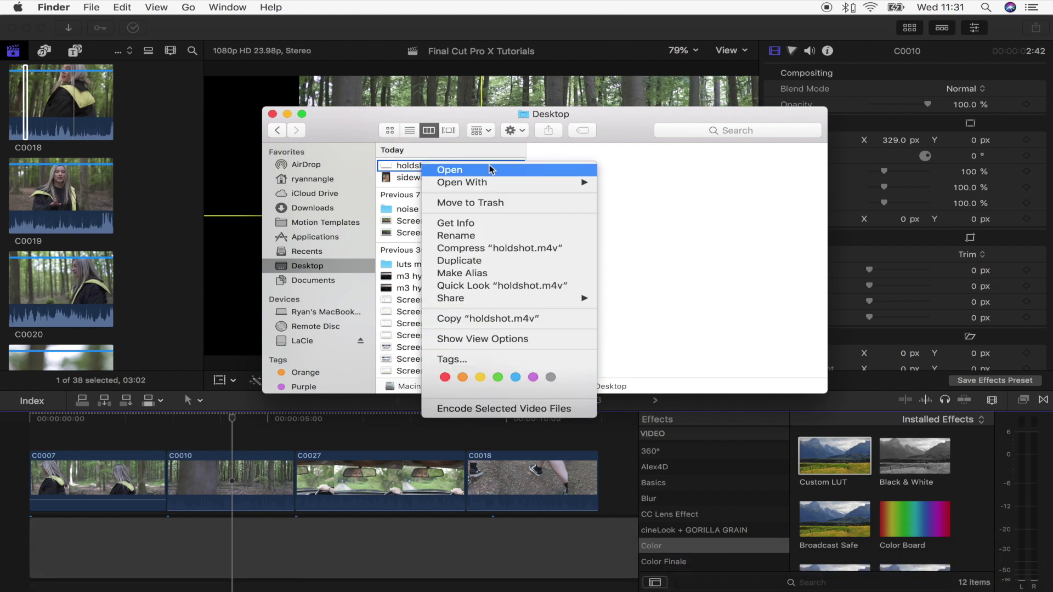
pyautogui.moveTo(490, 182)
pyautogui.click(666, 232)
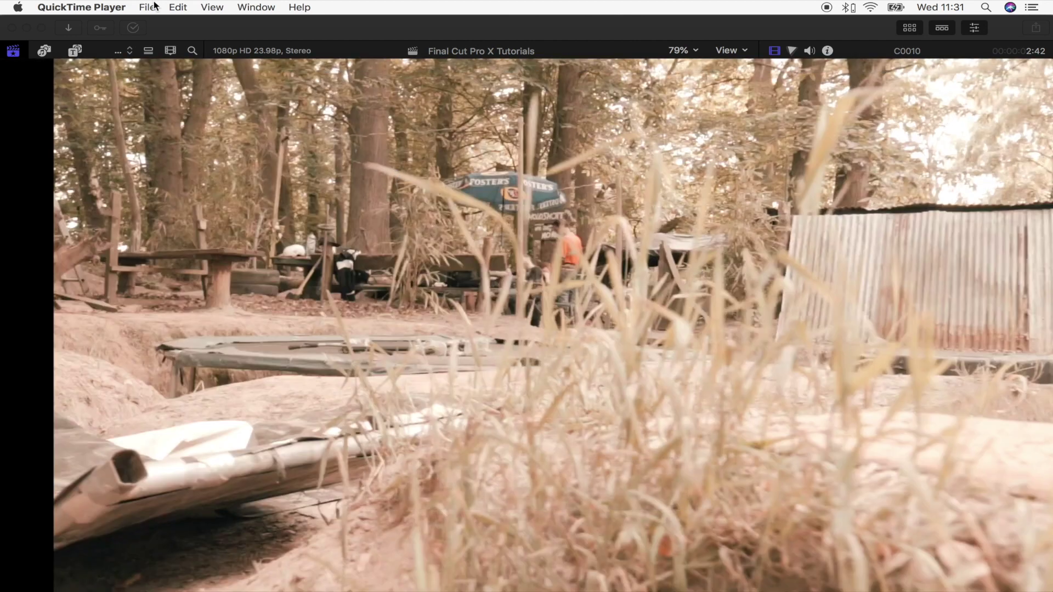
pyautogui.click(146, 7)
# Step: Rotate the holdshot video a quarter turn left and centre its window
pyautogui.moveTo(176, 7)
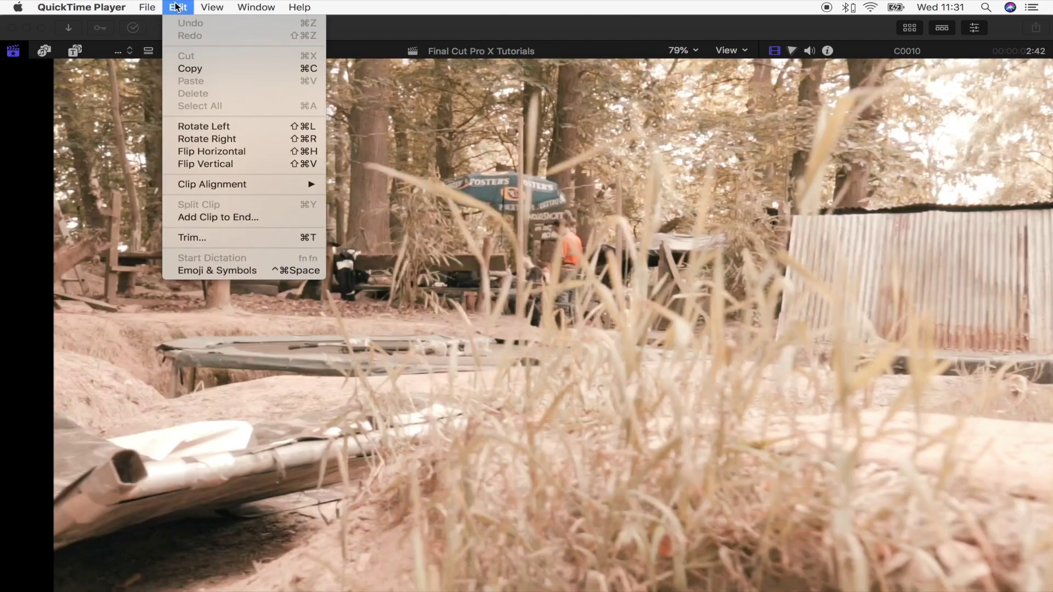
pyautogui.click(217, 126)
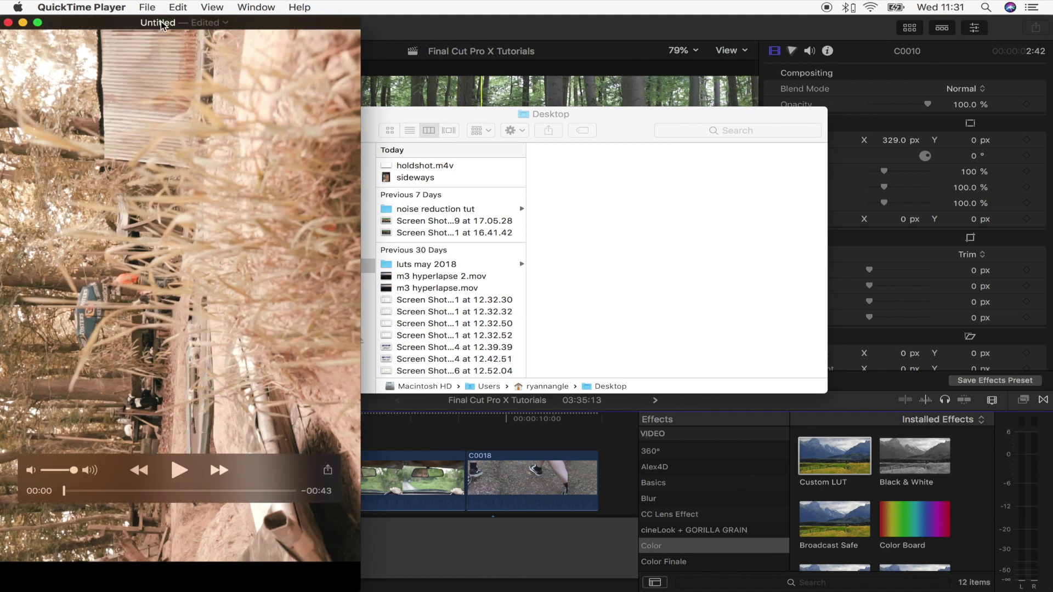
pyautogui.moveTo(117, 23); pyautogui.dragTo(416, 23)
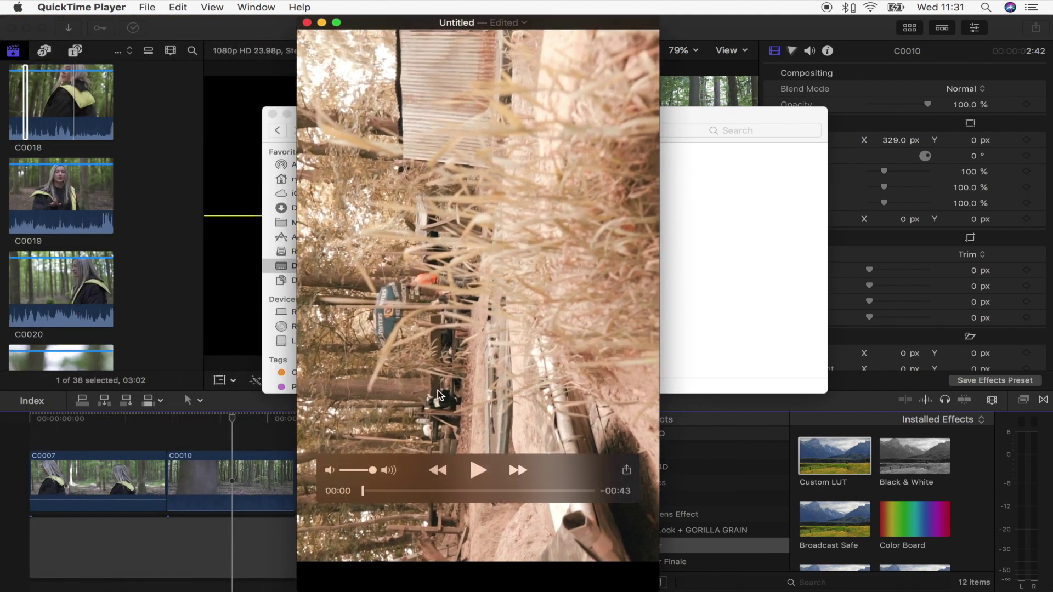
# Step: Close the video and save the rotated copy as 've' in the video folder
pyautogui.click(308, 23)
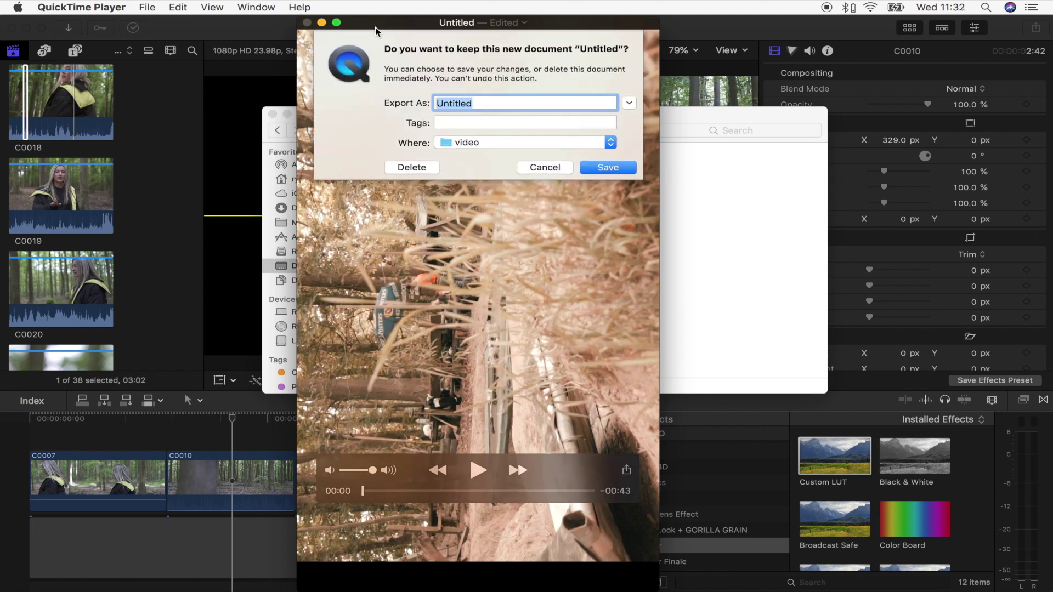
pyautogui.doubleClick(494, 104)
pyautogui.write('vertical')
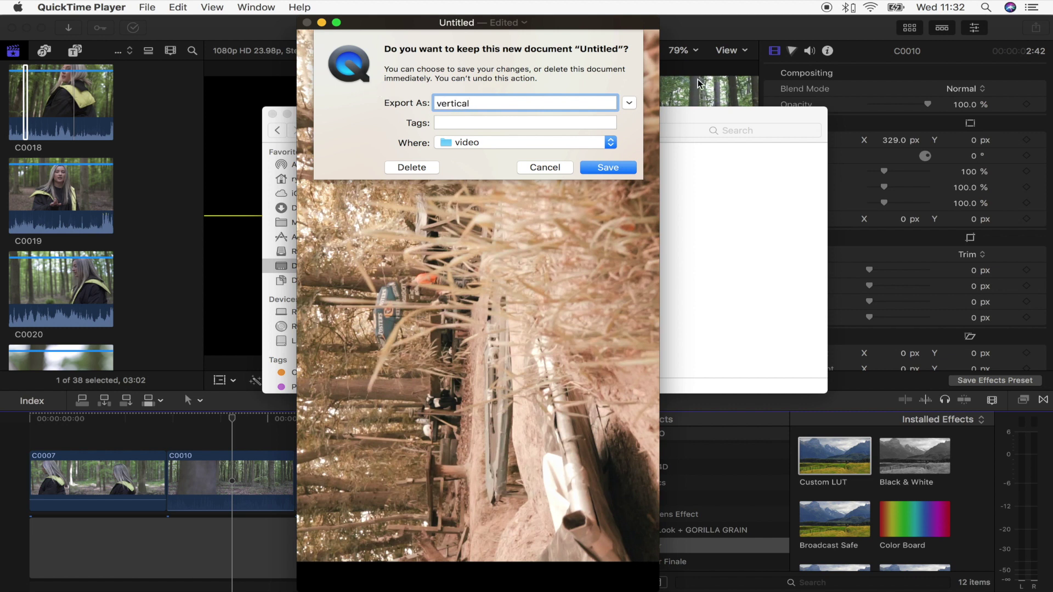
pyautogui.click(611, 142)
pyautogui.press('Return')
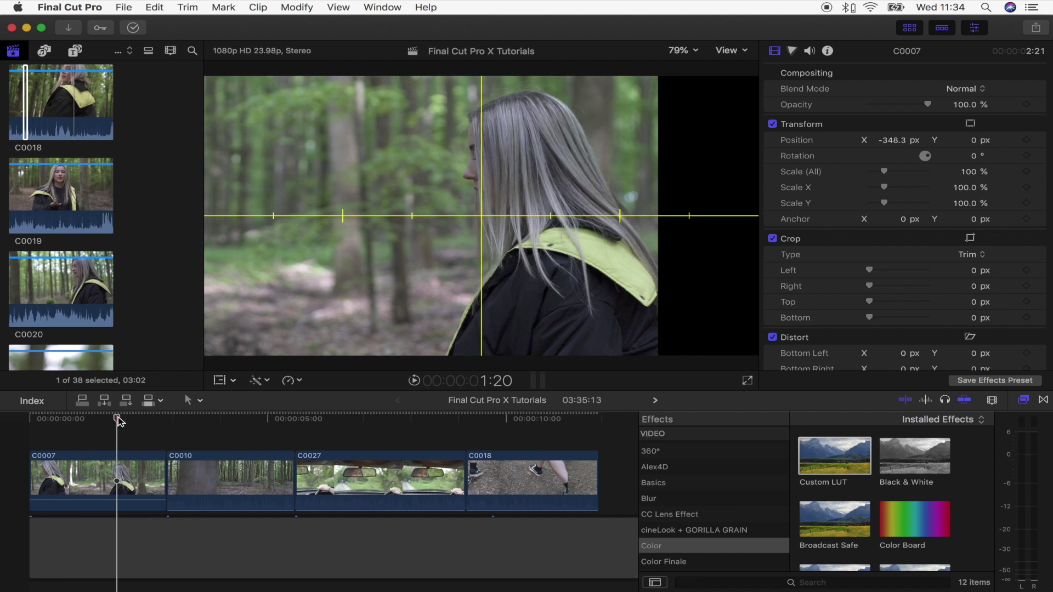
# Step: Scrub back to 1:11 in C0007 to check the woman's framing at X -348.3
pyautogui.moveTo(118, 421); pyautogui.dragTo(102, 423)
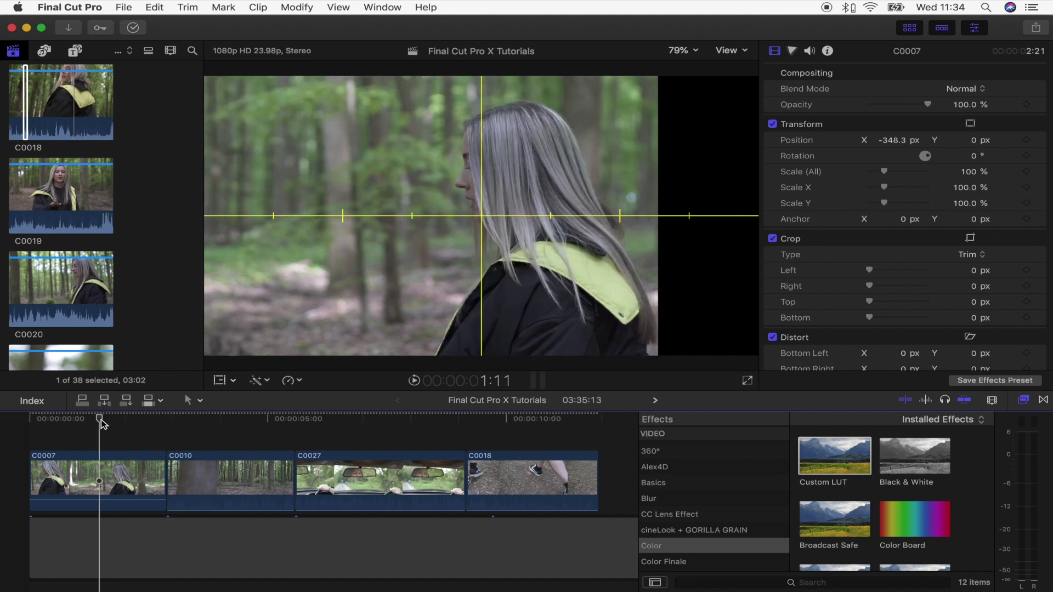